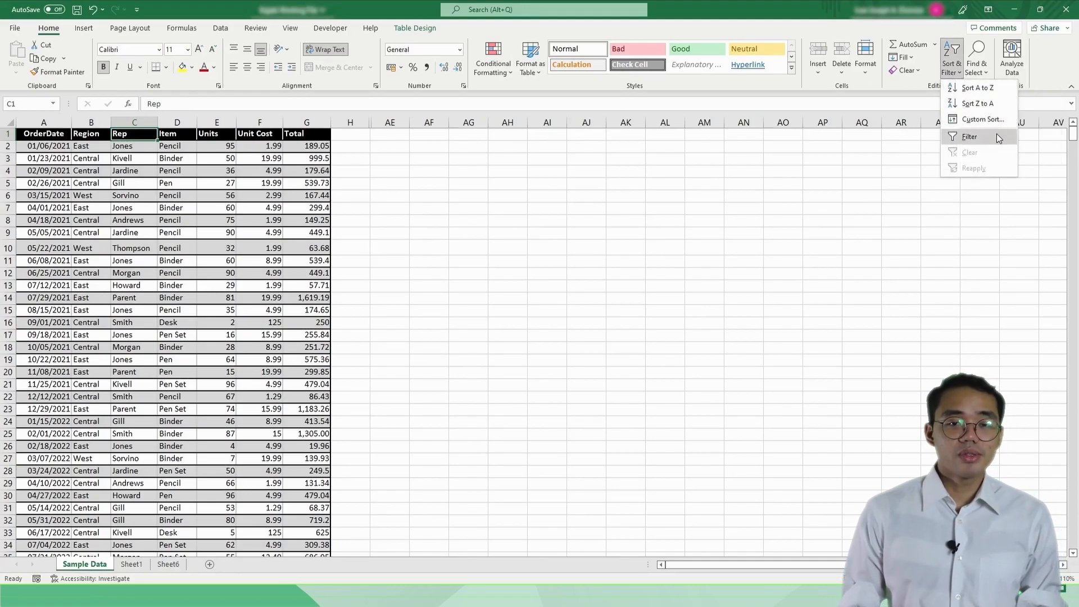
- Turn on header filters for the order data table and view the filter options of the OrderDate and Units columns
click(999, 138)
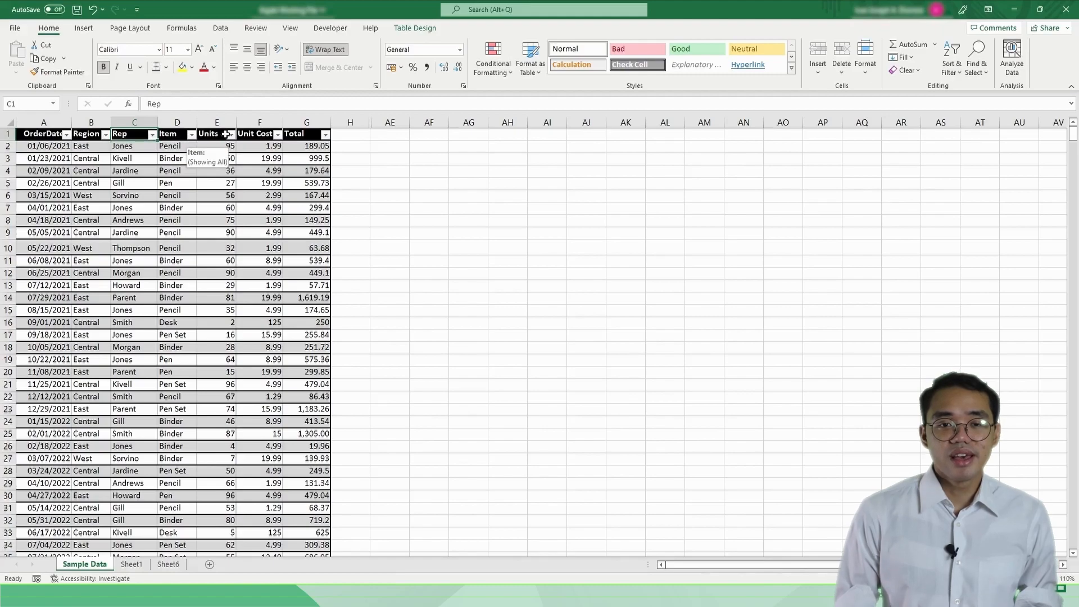
click(67, 136)
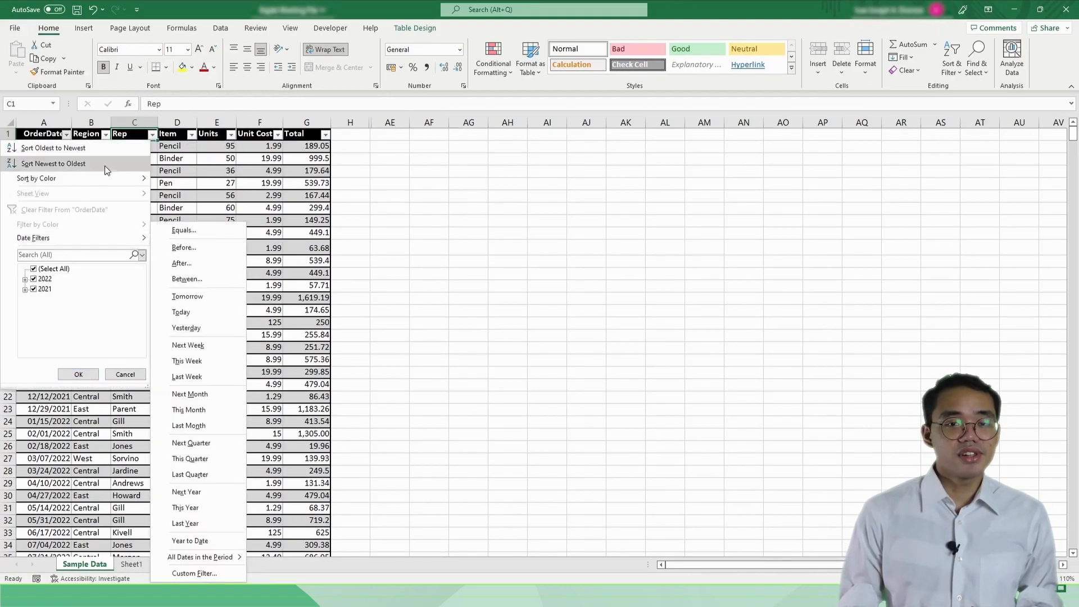
click(230, 135)
click(230, 135)
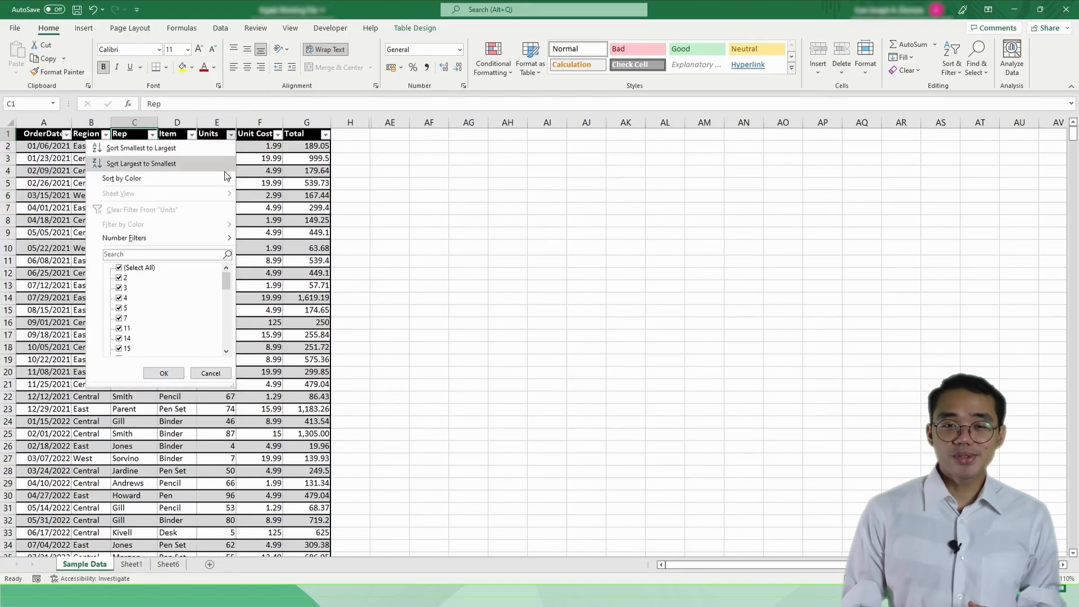
click(119, 133)
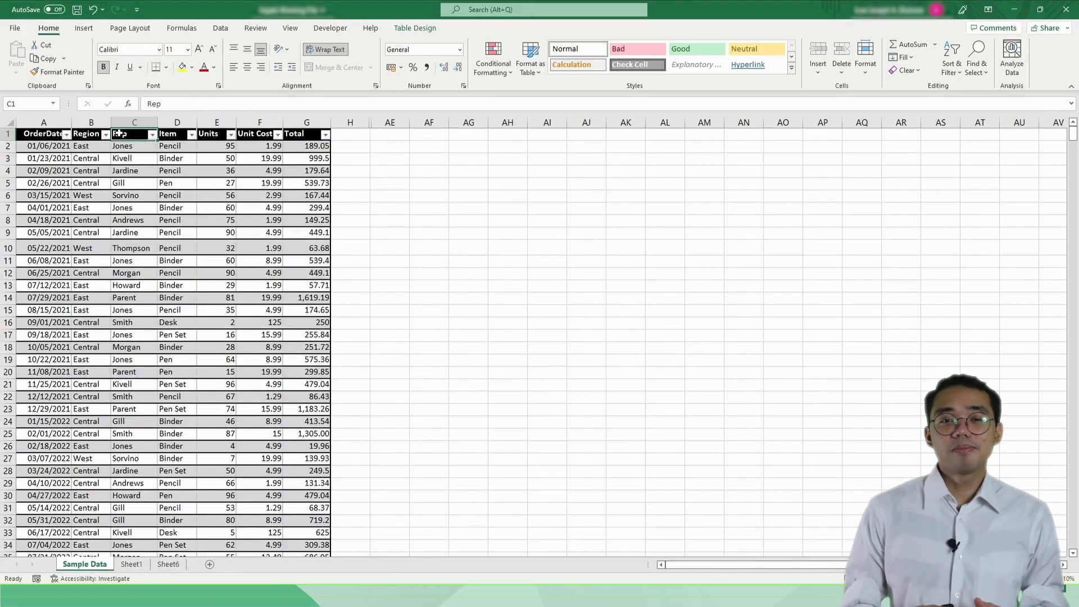
- Filter the Region column to exclude Central, leaving East and West selected
click(106, 135)
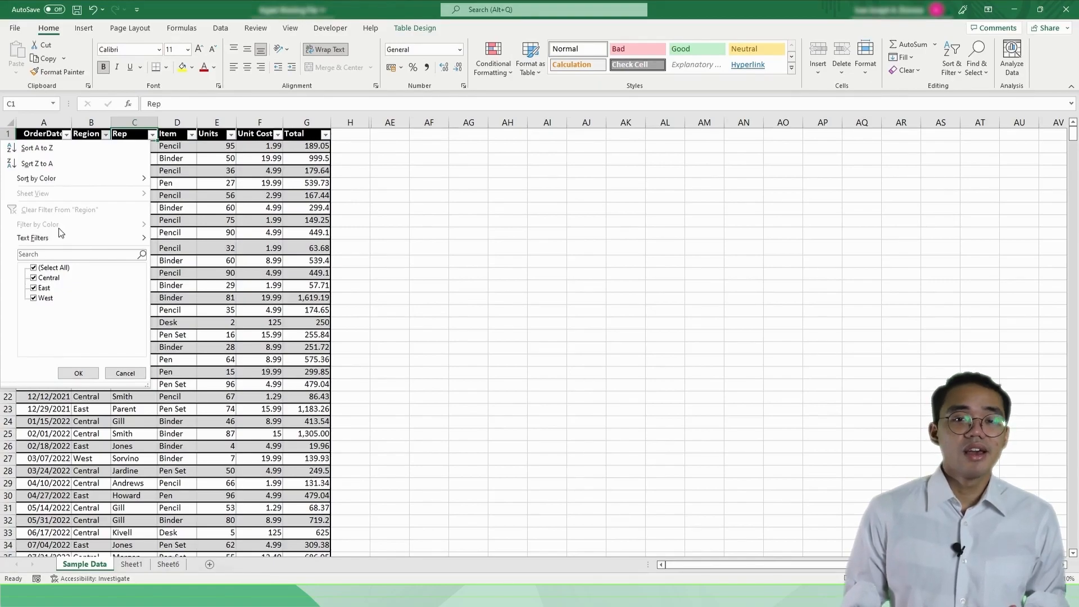
mouse_move(59, 238)
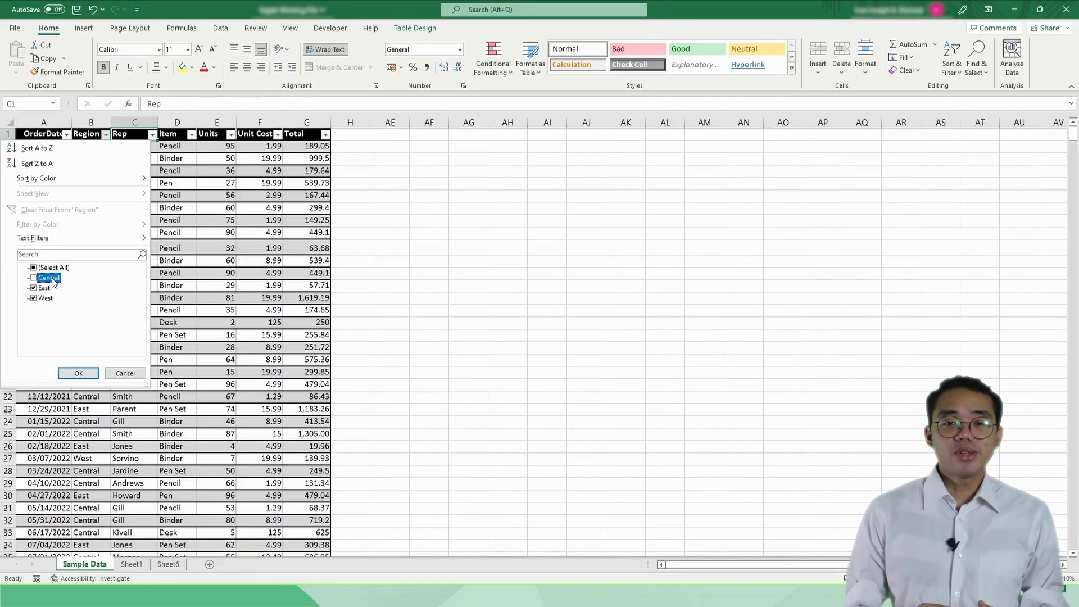
click(92, 374)
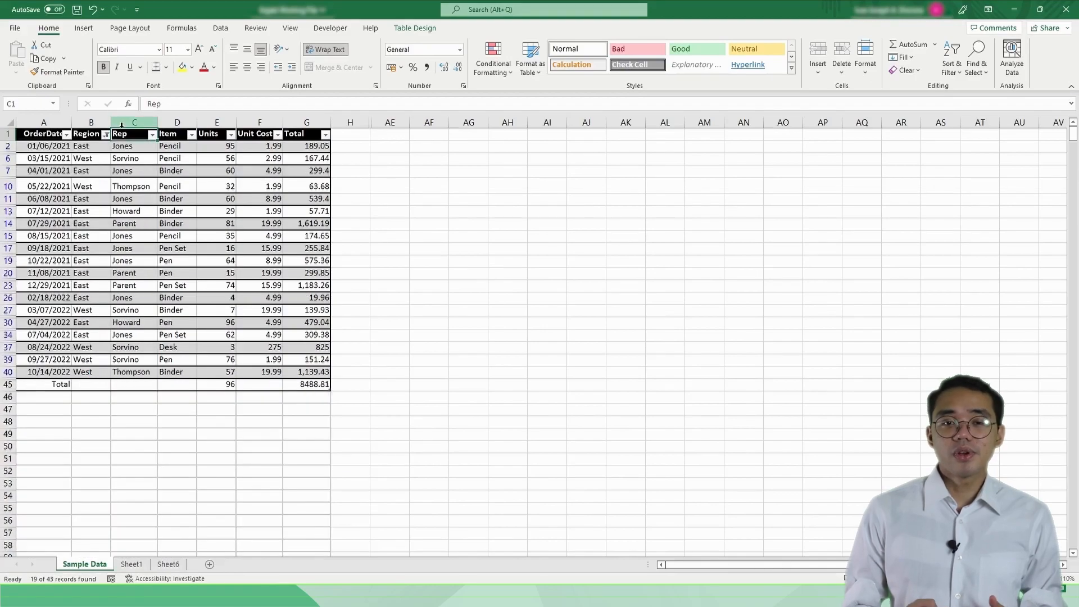
- Change the Region filter to include Central and exclude East
click(106, 134)
click(56, 280)
click(48, 289)
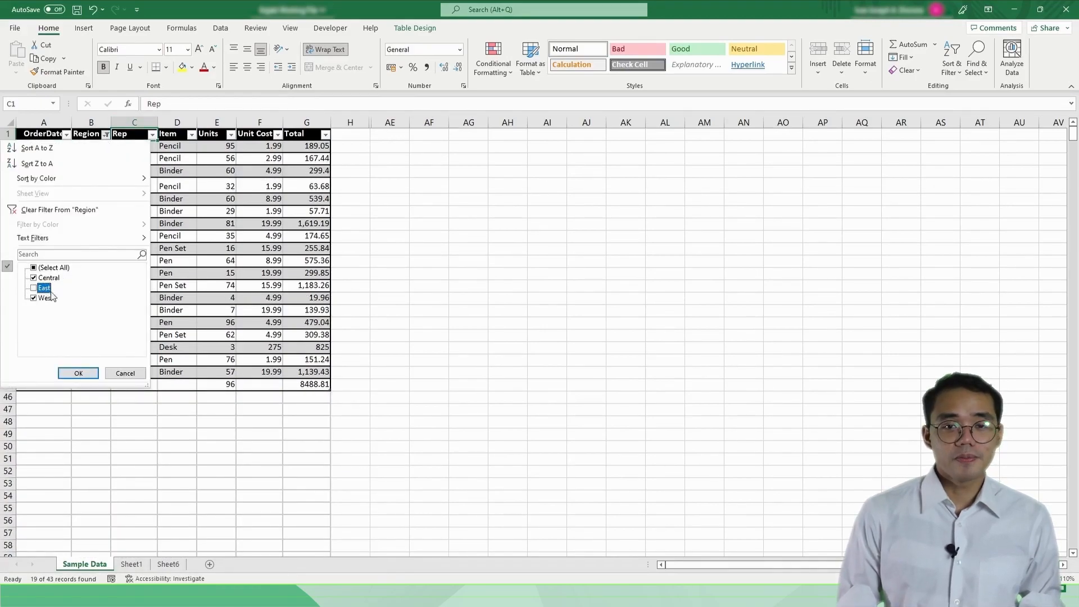
click(78, 373)
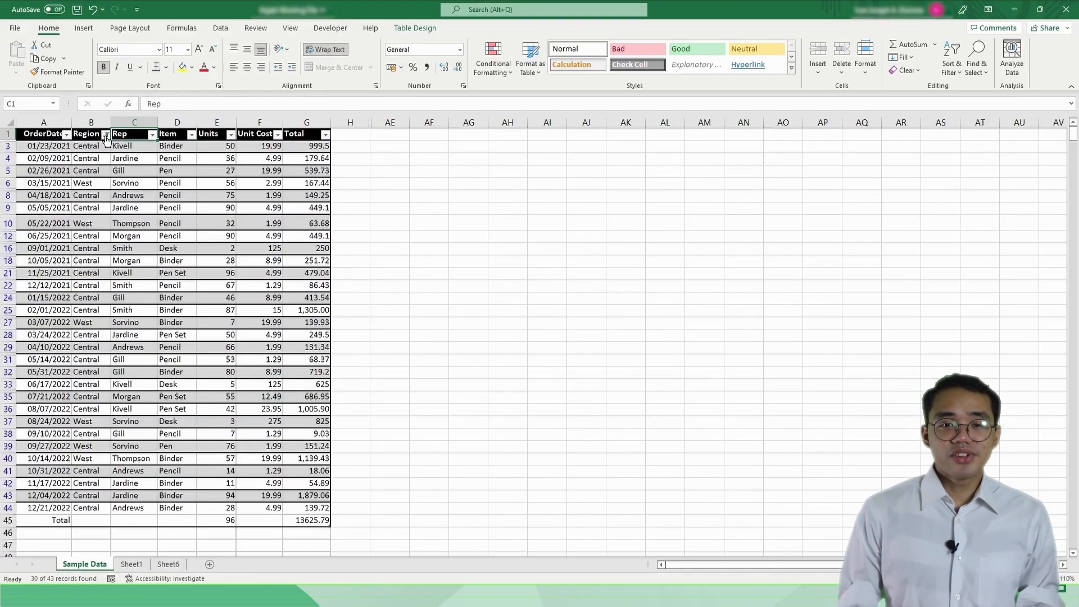
- Reselect East in the Region filter to show the records of all regions
click(106, 134)
click(44, 288)
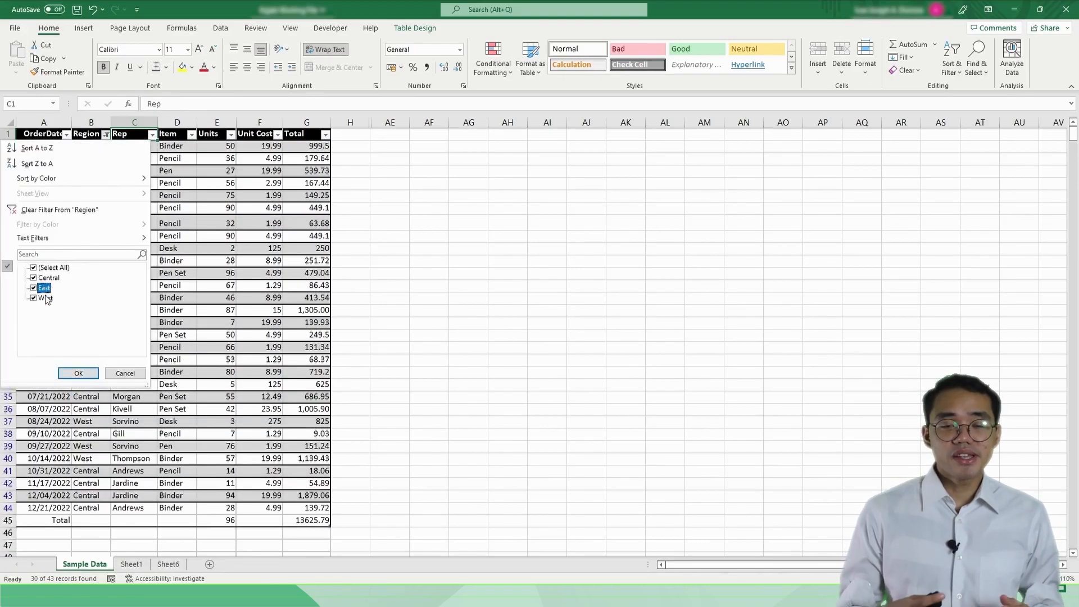
click(68, 373)
click(106, 135)
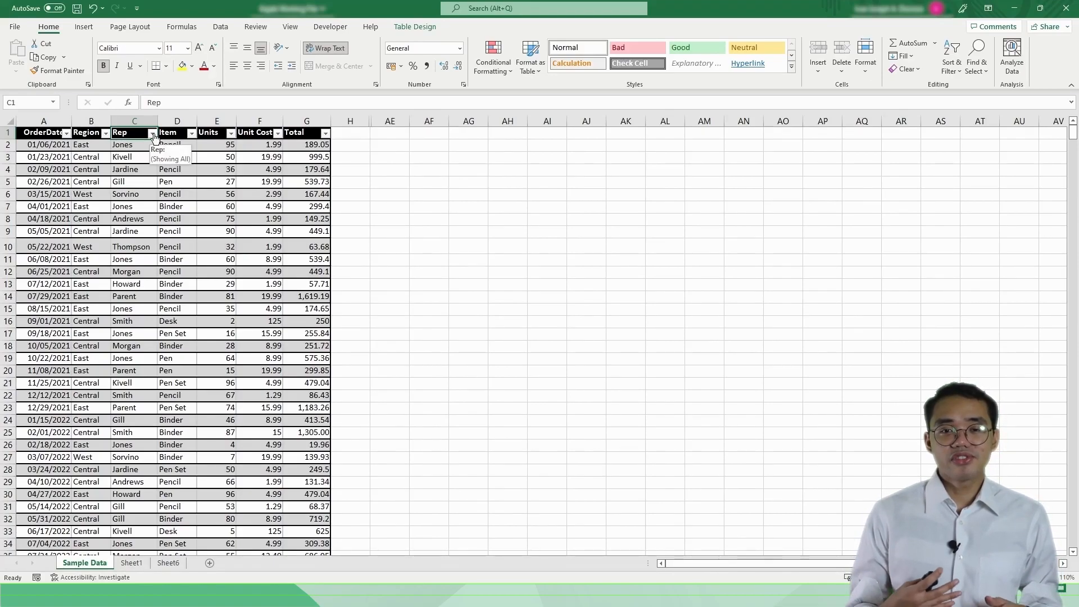
- Filter the Rep column to a single sales rep by searching for part of the name, and clear that filter
click(152, 133)
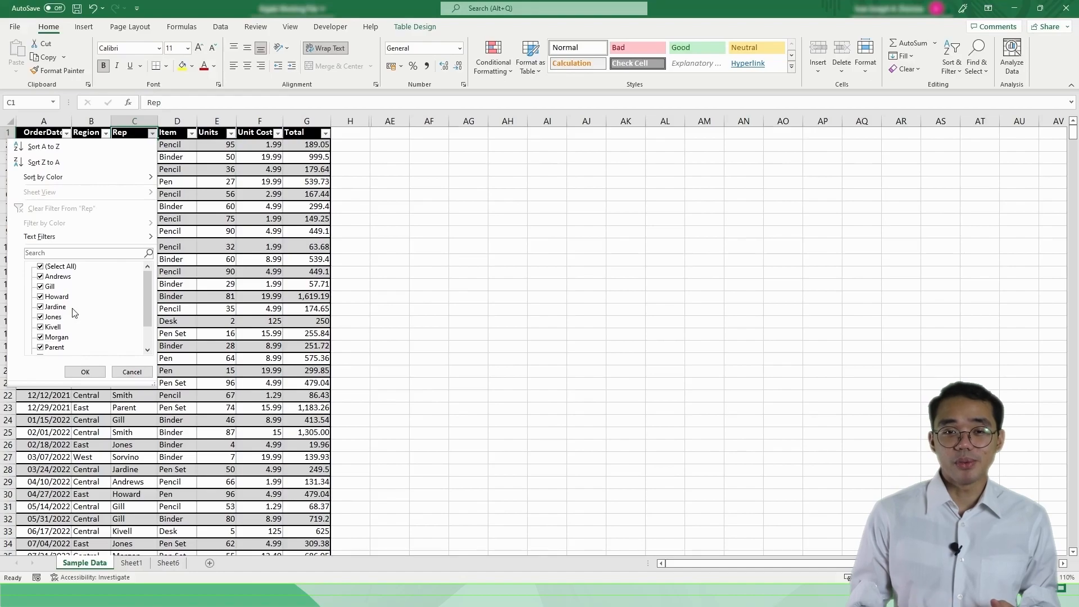
click(72, 254)
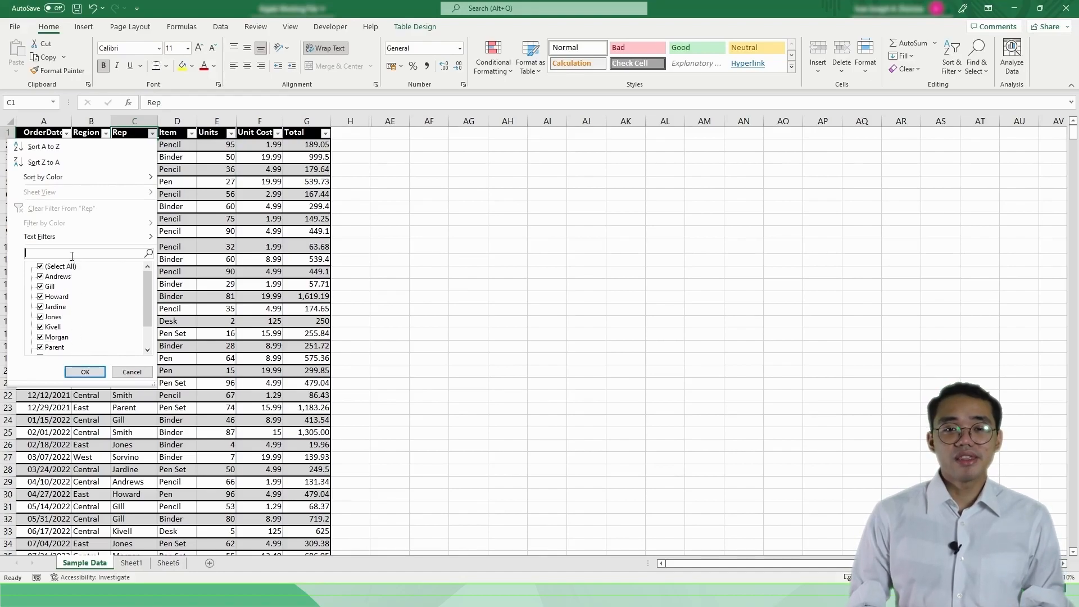
text(Thoi)
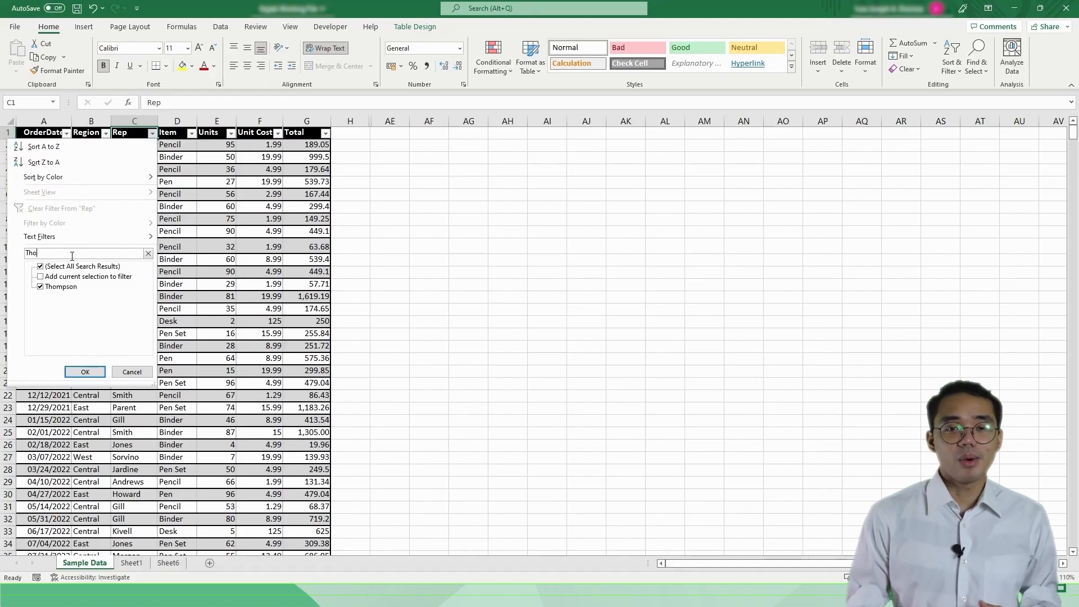
click(84, 372)
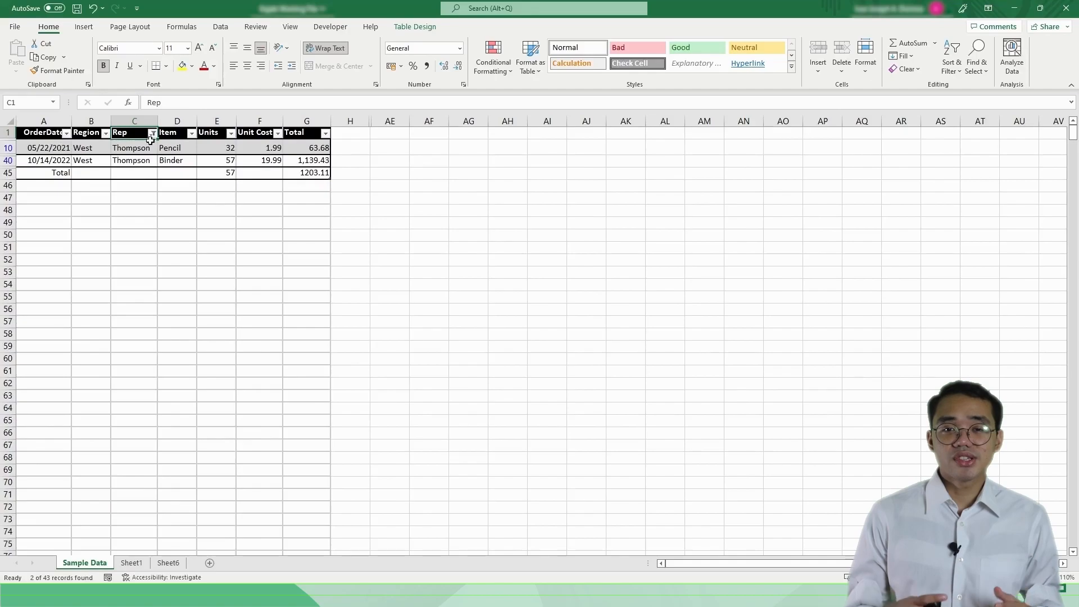
click(152, 133)
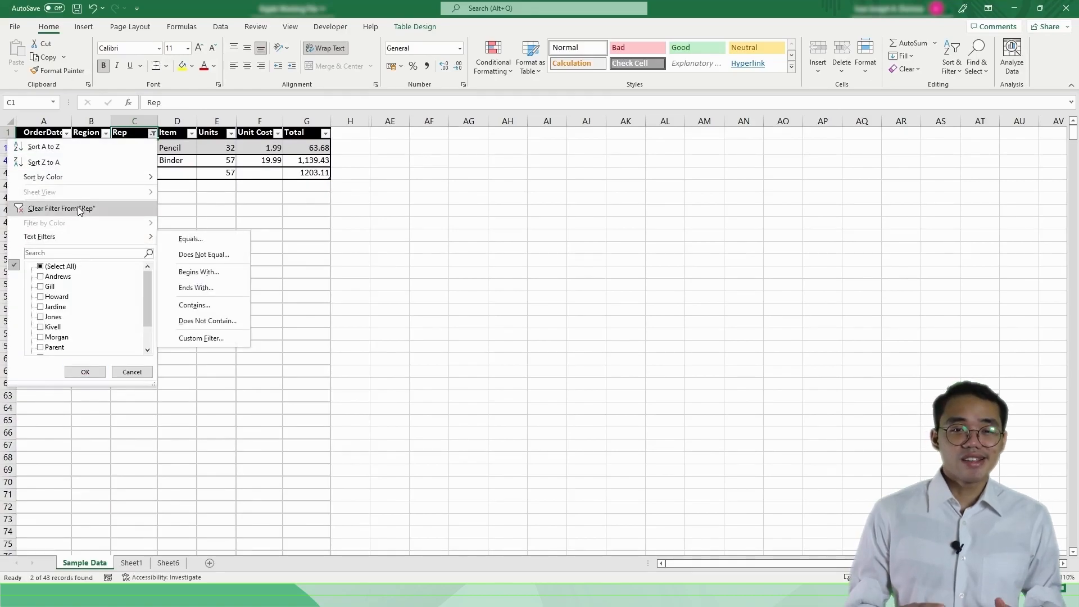
click(78, 208)
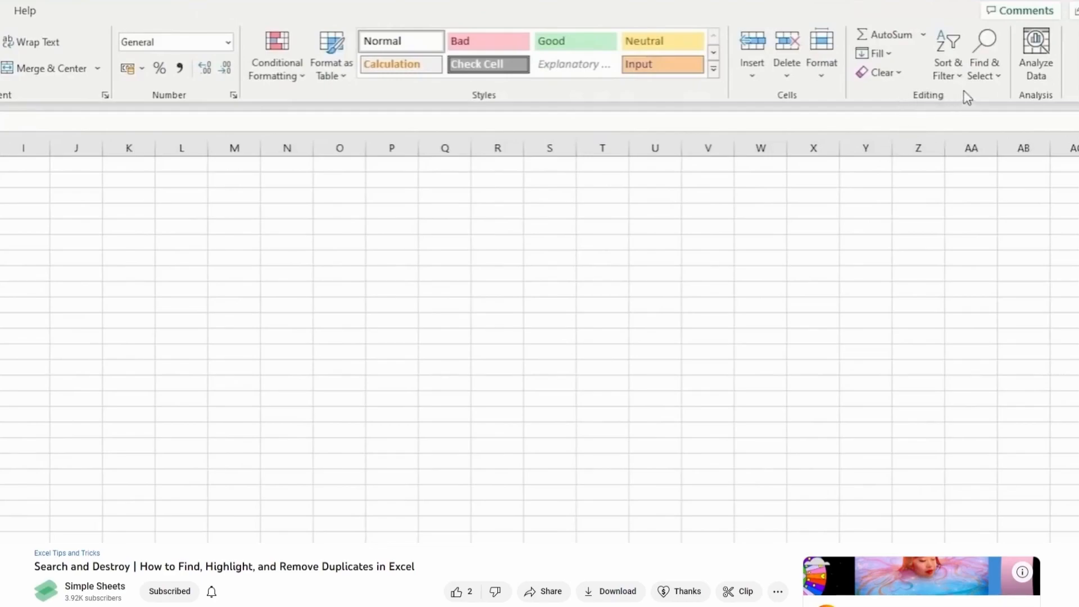
click(949, 72)
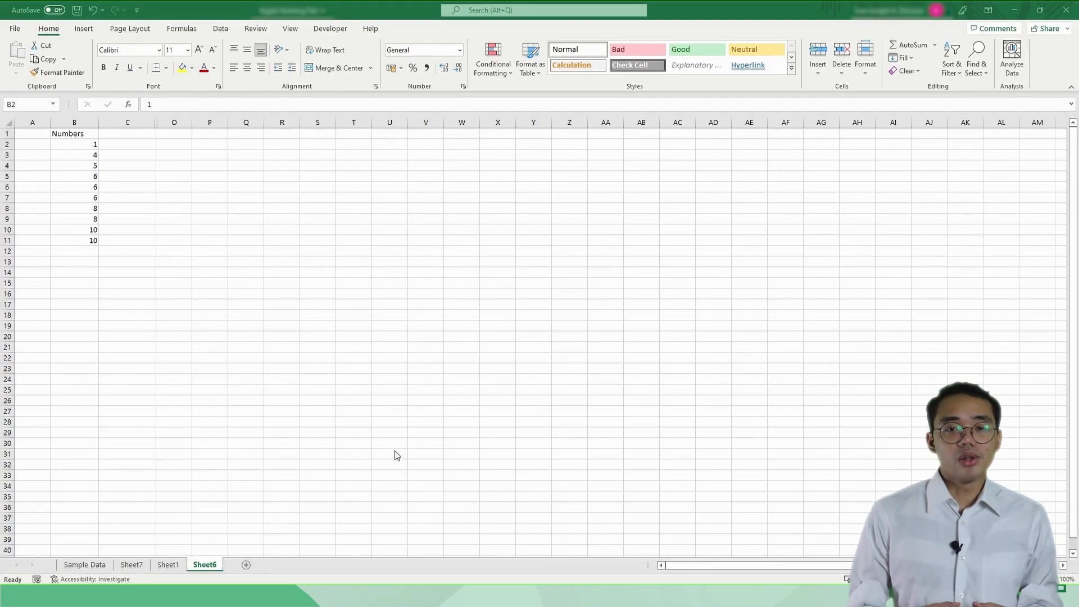
- Highlight the duplicate values in B2:B11 of Sheet6 with conditional formatting, using Light Red Fill with Dark Red Text
click(68, 146)
drag(68, 144, 75, 239)
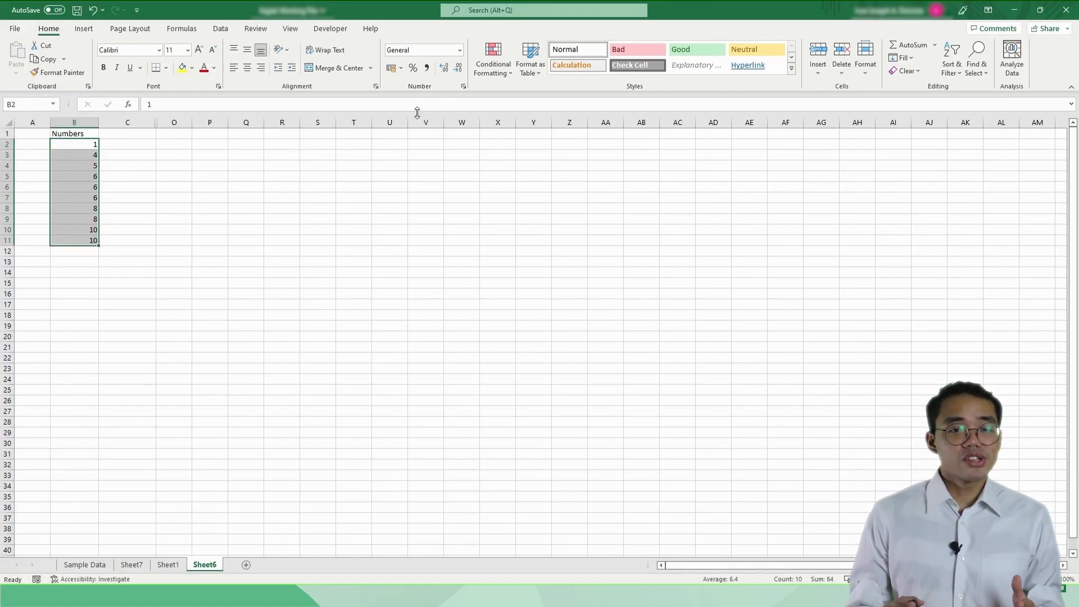
click(505, 73)
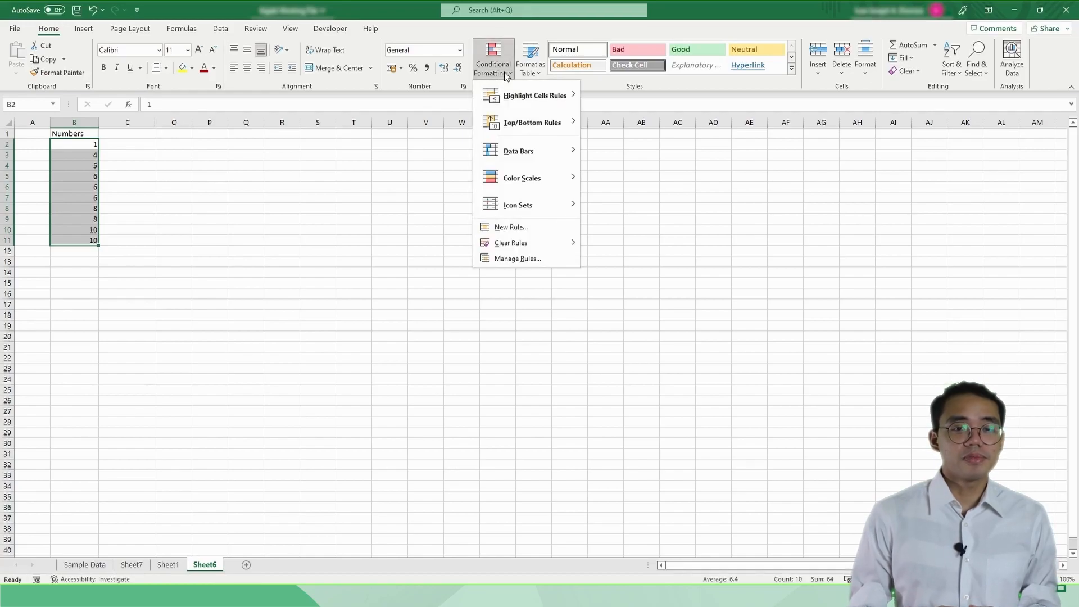
mouse_move(507, 93)
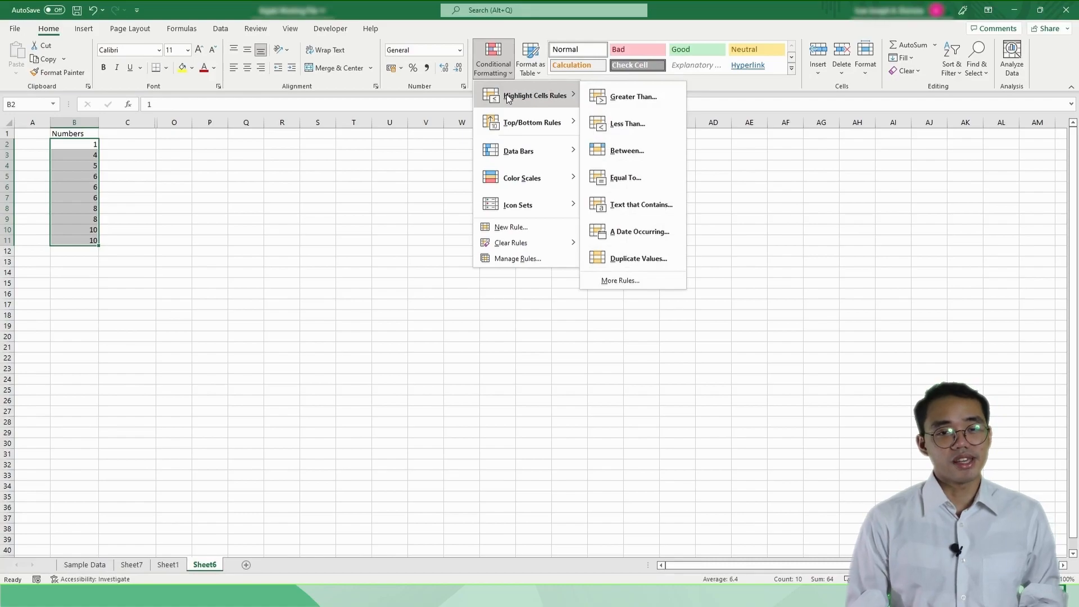
click(629, 257)
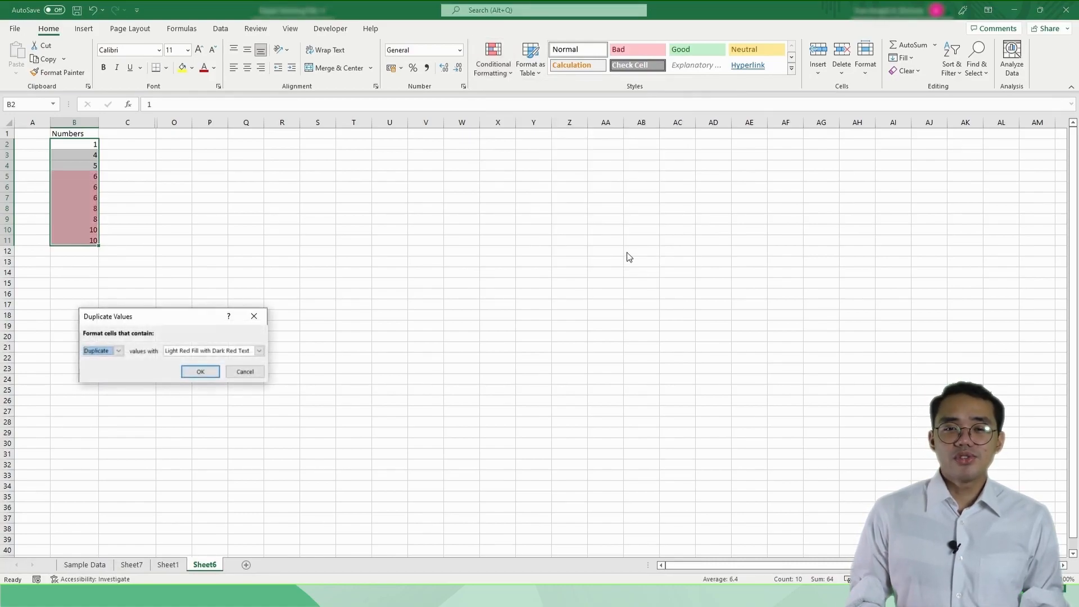
click(201, 372)
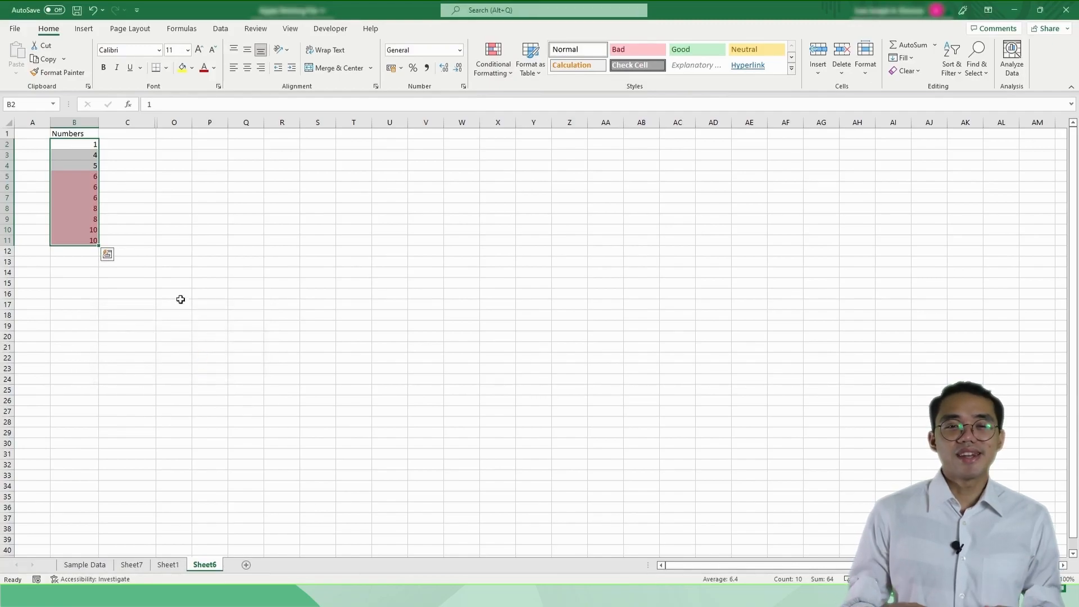
click(113, 188)
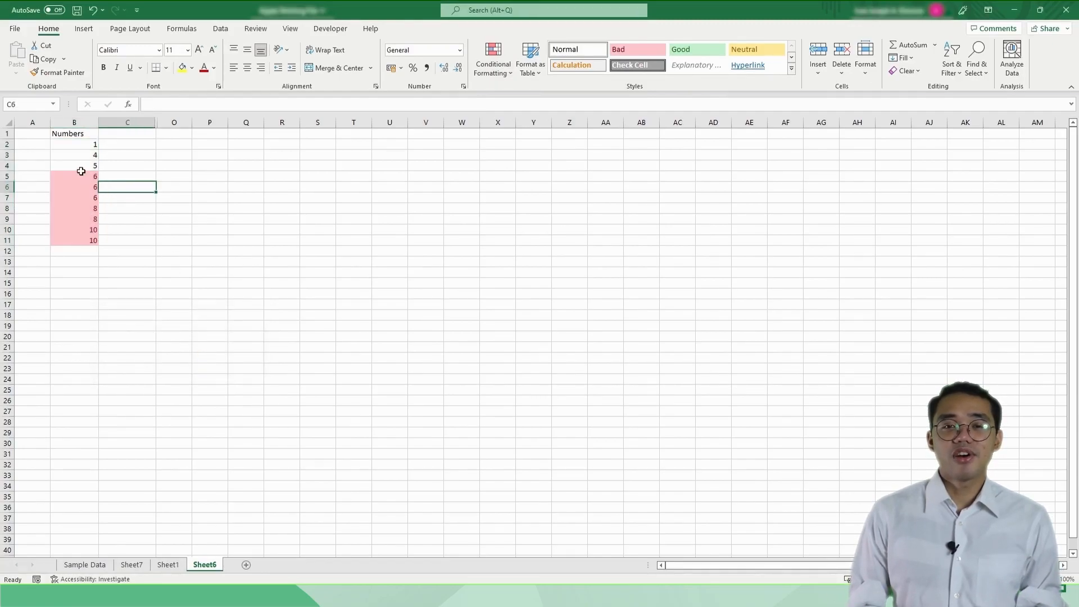
- Add a filter to the Numbers header in B1 and filter the column by the light red cell color
click(85, 134)
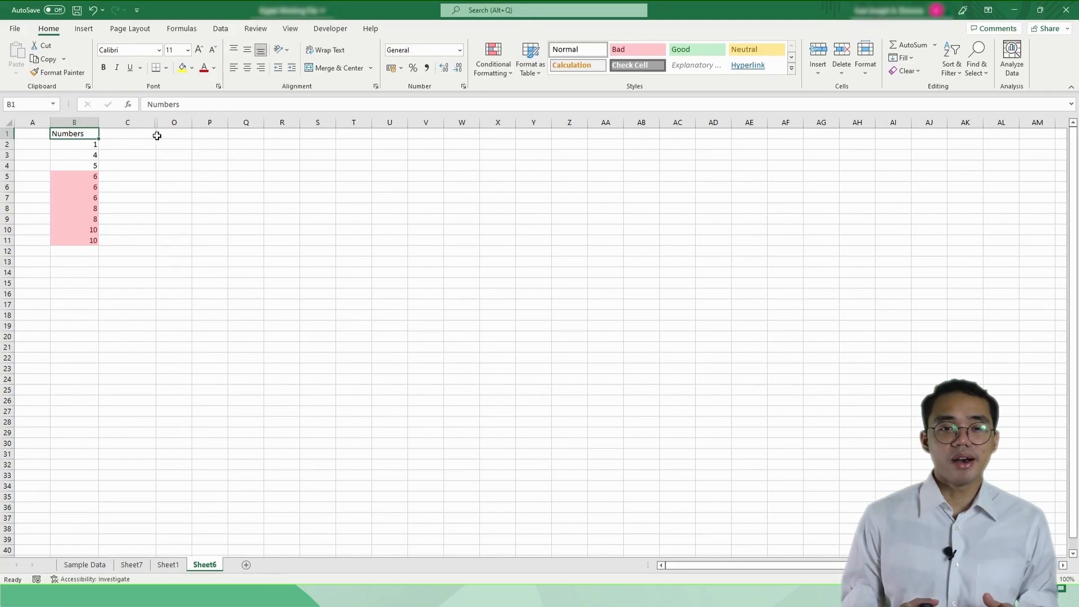
click(952, 63)
click(956, 137)
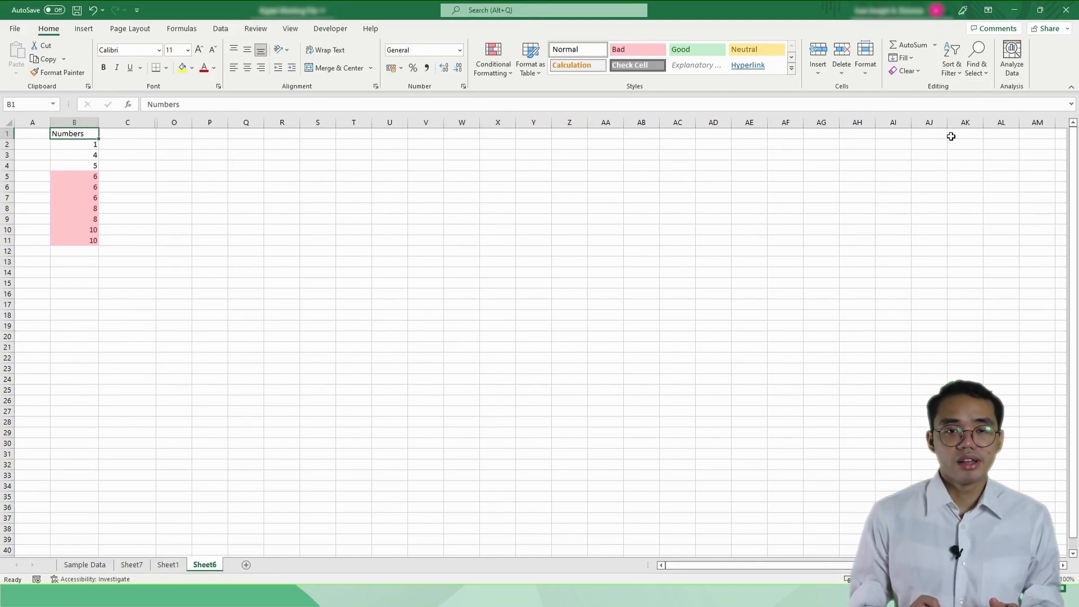
click(93, 134)
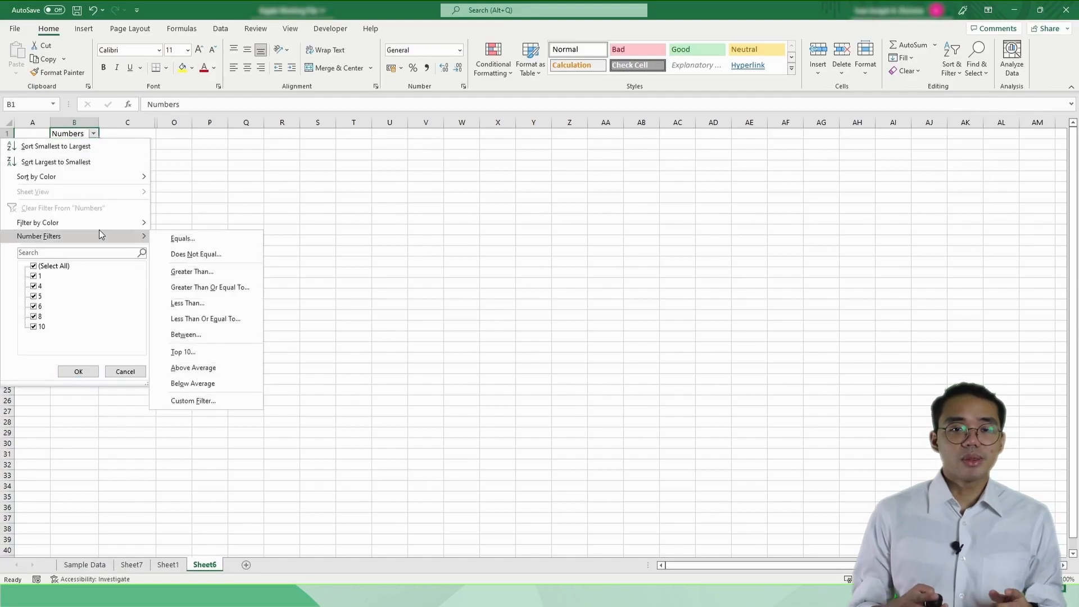
mouse_move(100, 225)
click(171, 239)
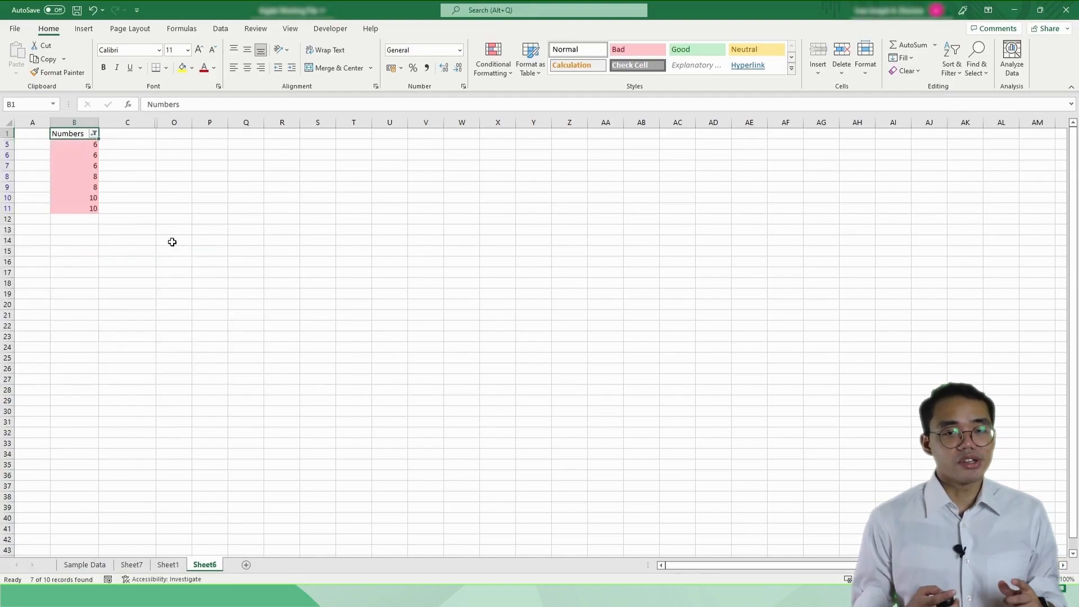
click(159, 195)
- Delete entire sheet rows 6 and 7, which hold the repeated 6 values
drag(90, 155, 95, 166)
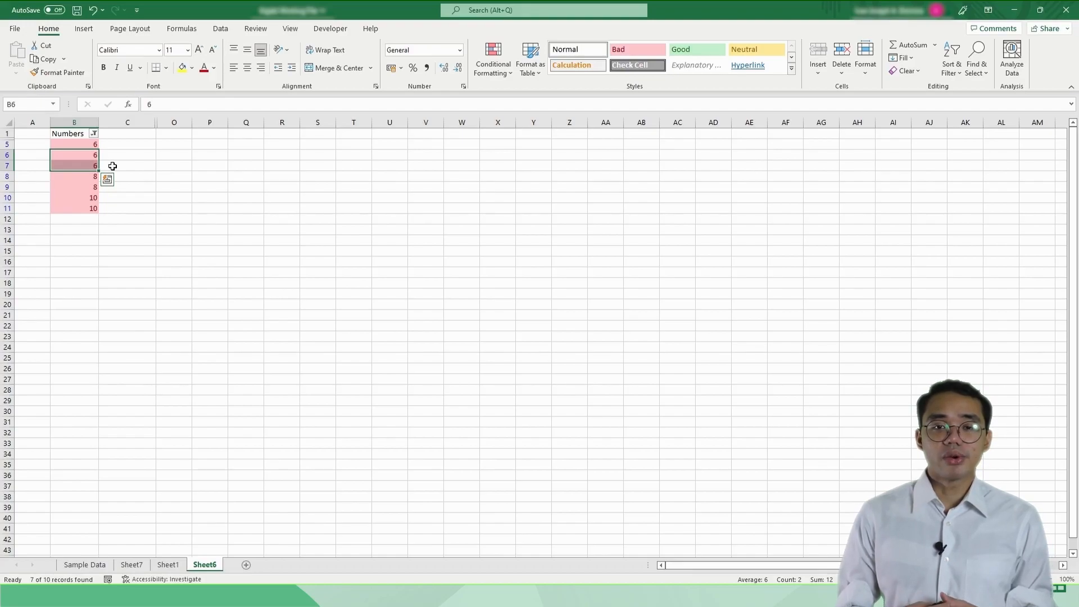
key(ctrl+minus)
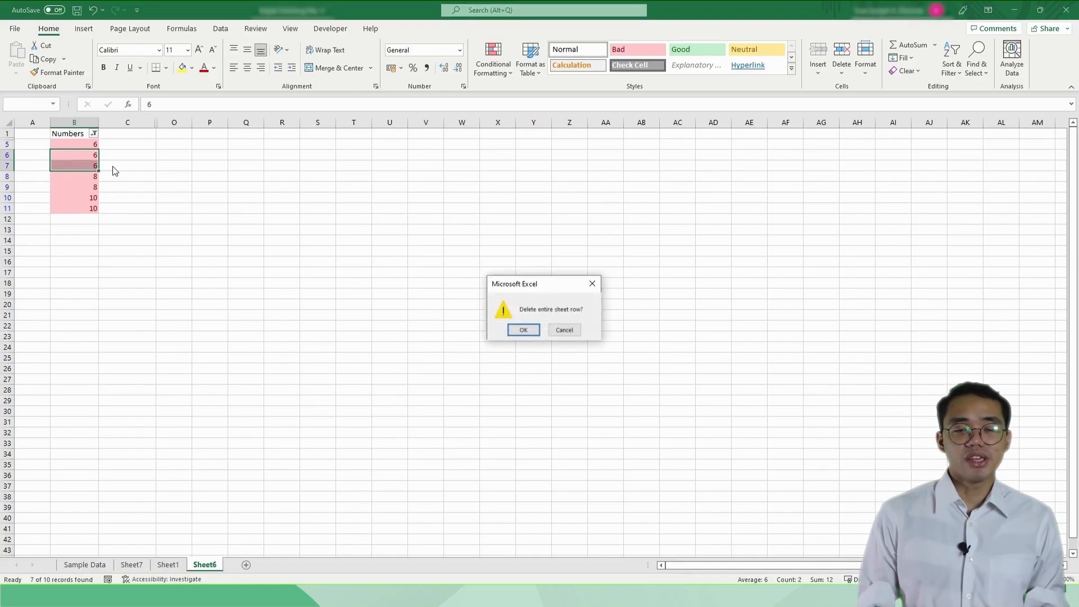
click(523, 330)
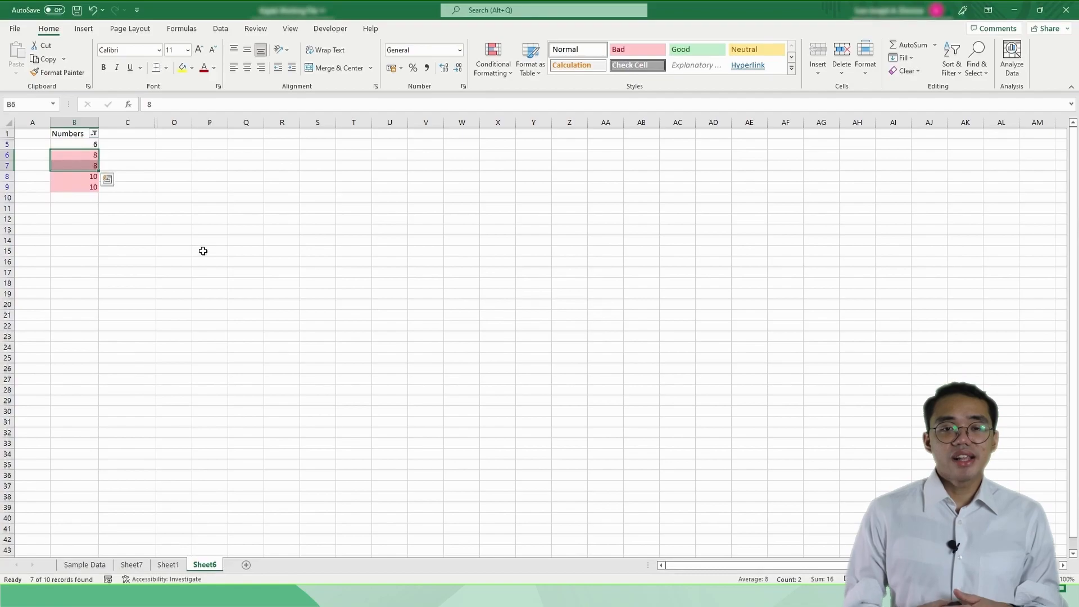
- Delete the entire sheet rows of the second 8 and the second 10 in the Numbers column
click(76, 165)
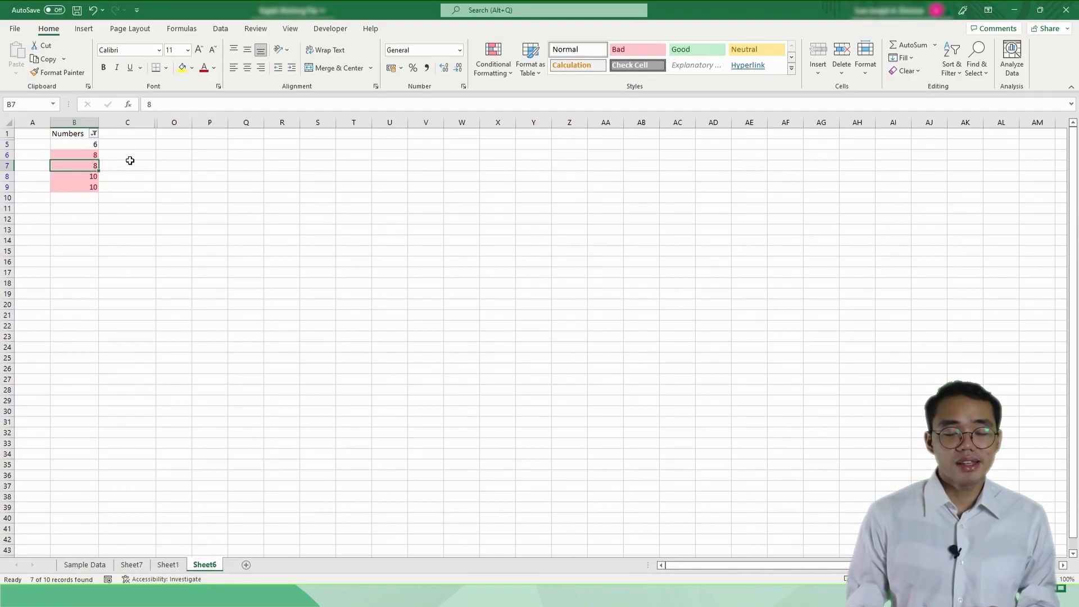
key(ctrl+minus)
key(Return)
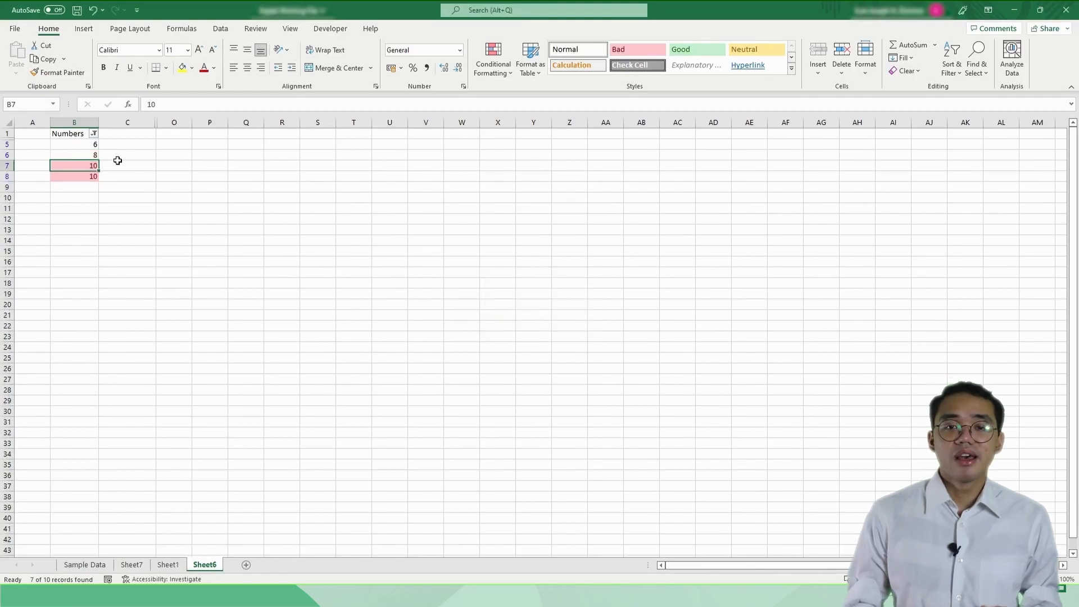
click(79, 175)
key(ctrl+minus)
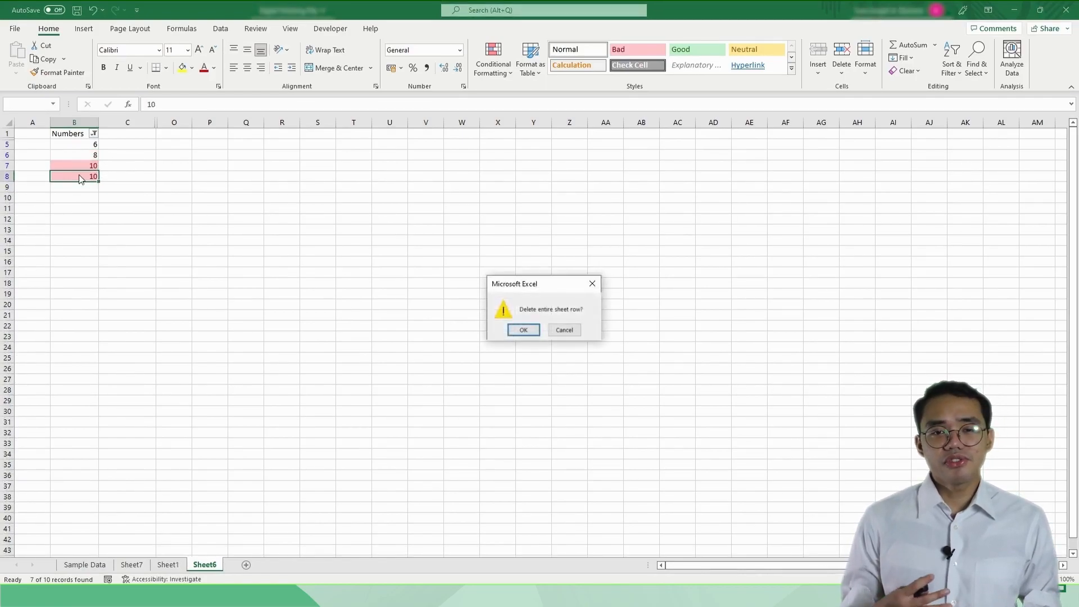
key(Return)
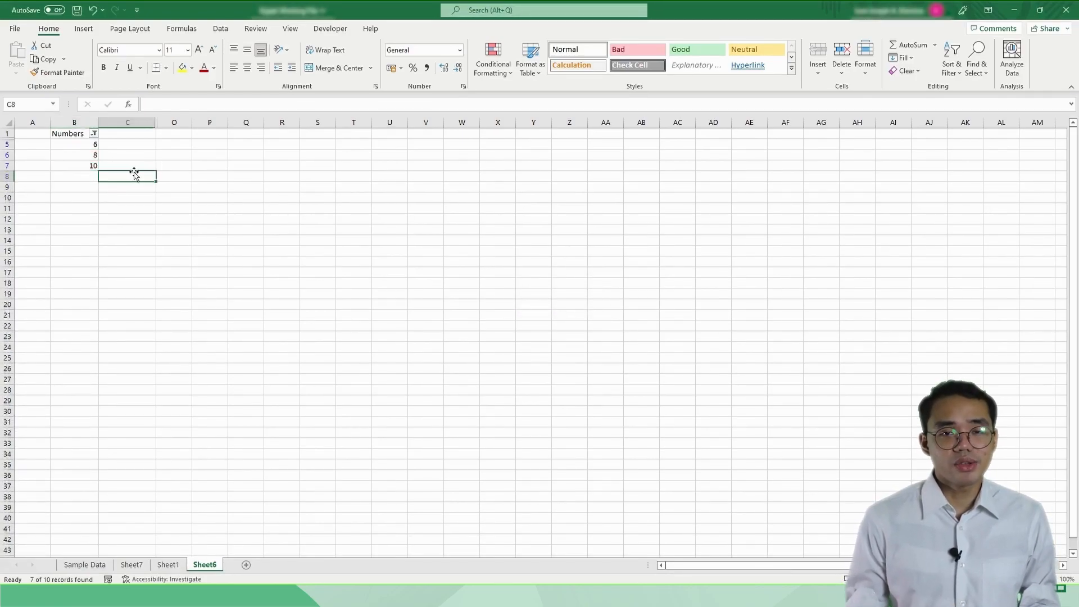
- Clear the color filter from the Numbers column to show all remaining values
drag(79, 144, 83, 162)
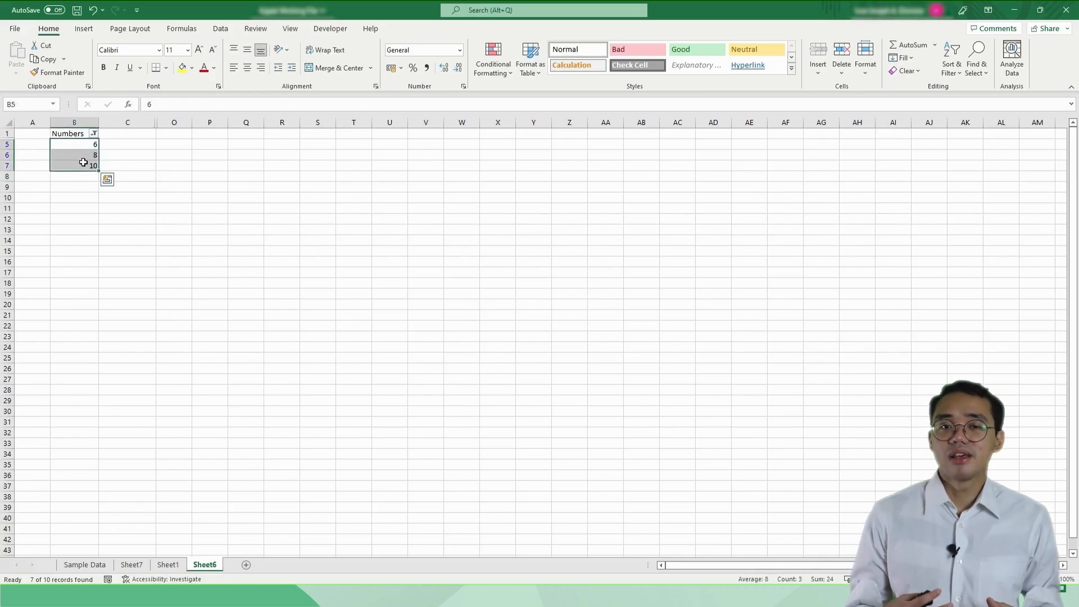
click(94, 133)
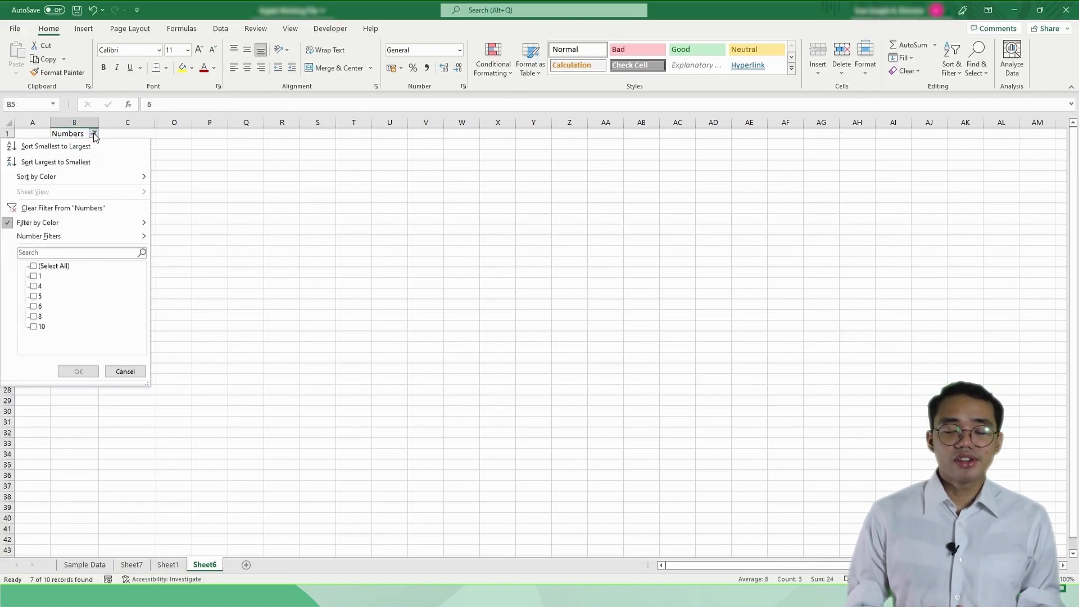
click(114, 213)
click(163, 168)
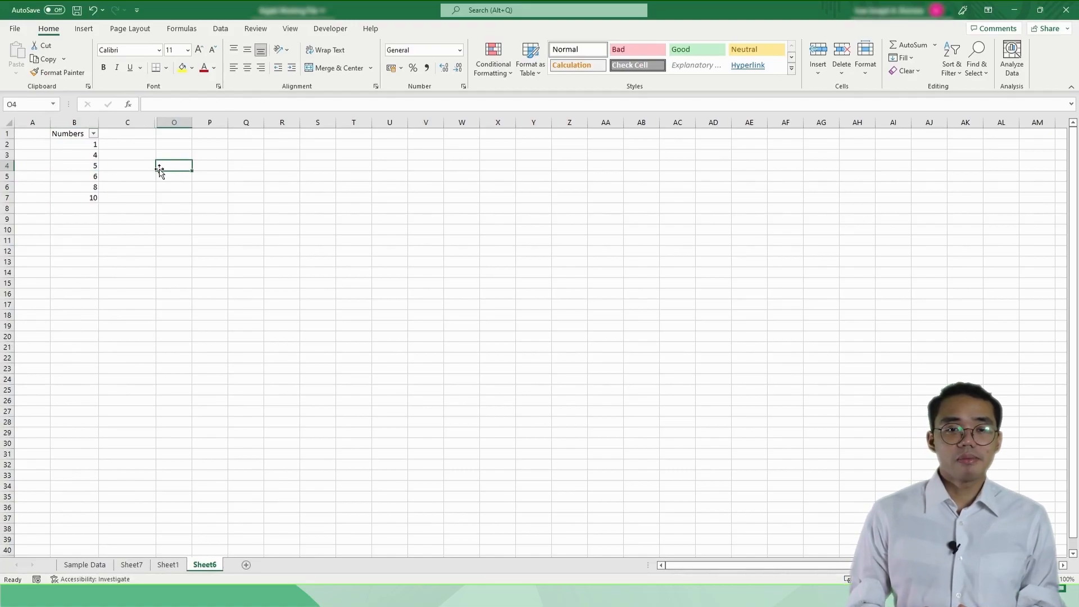
- Open the Sort & Filter options for the Numbers header cell B1
click(80, 134)
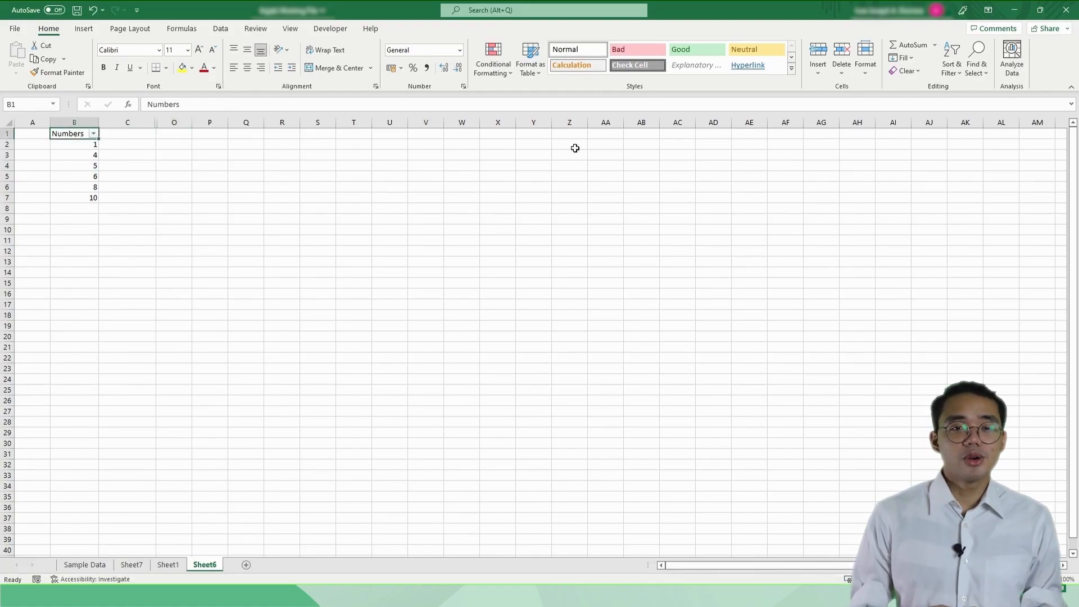
click(951, 76)
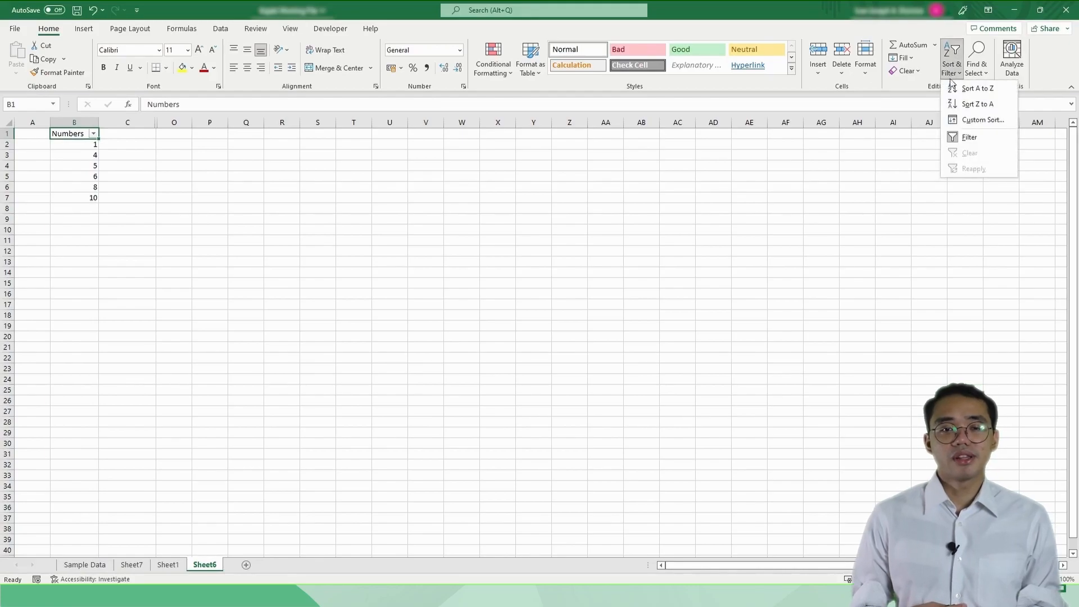